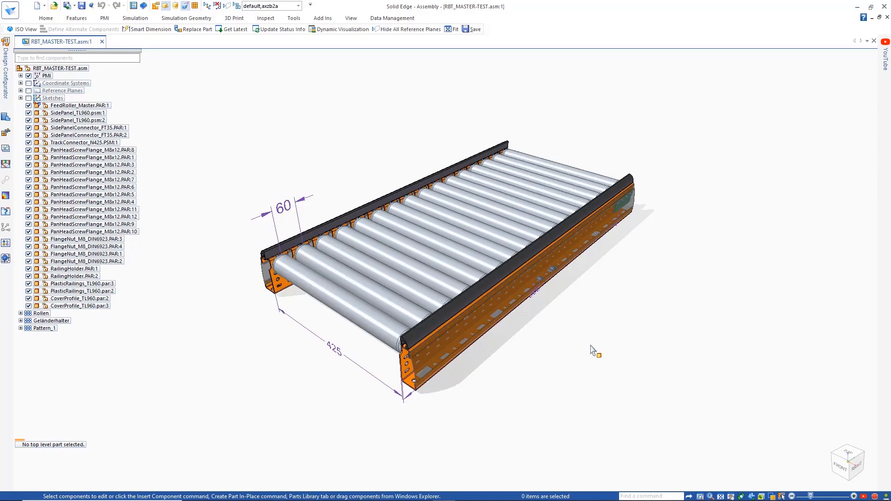
Step: Open and pin the Design Configurator, and pick an assembly component from the model with Model Picker
middle_drag(591, 345, 591, 358)
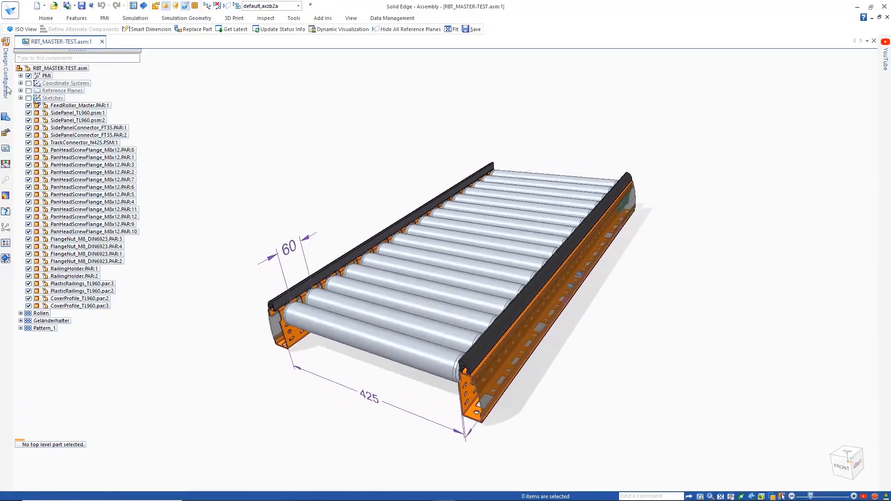
click(6, 78)
click(218, 39)
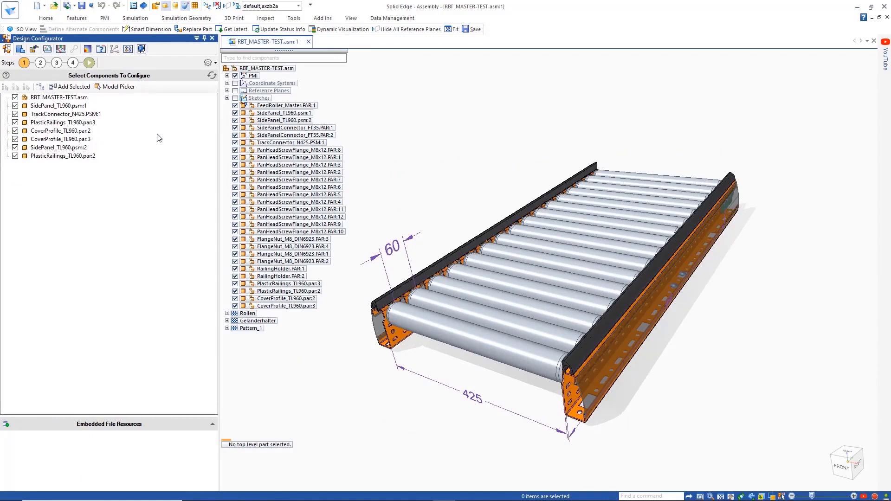
click(118, 87)
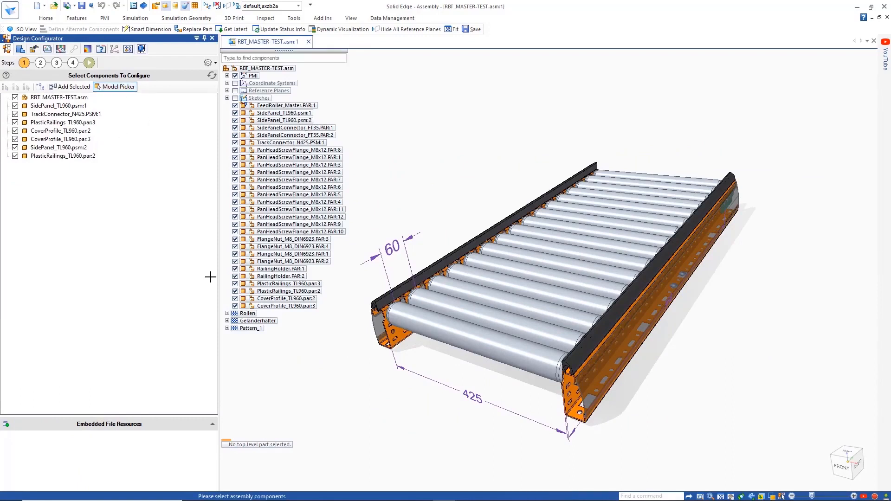
click(482, 344)
Step: In the master input fields, keep the Length (L) field as a dropdown and add the field values 960 and 1020
click(40, 63)
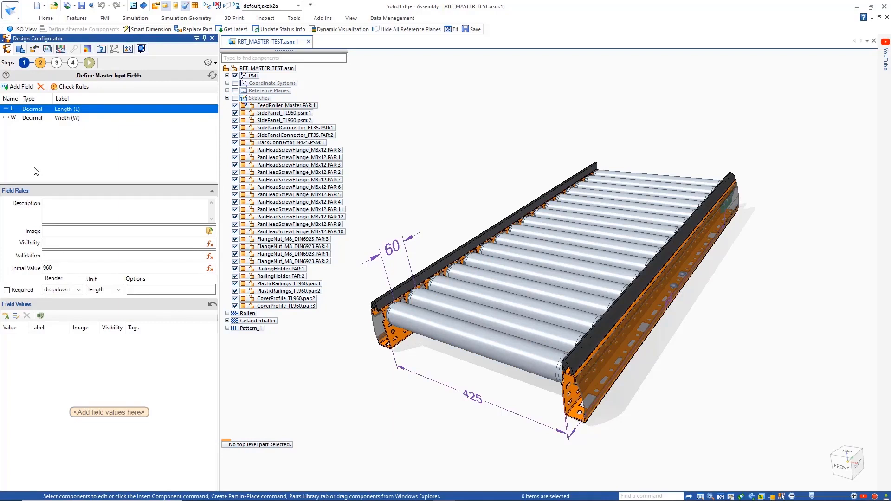
click(79, 290)
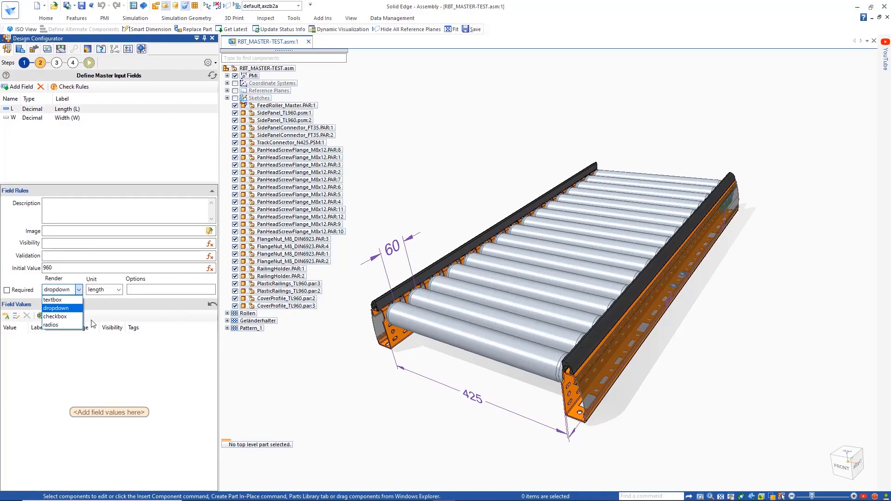
click(79, 290)
click(6, 315)
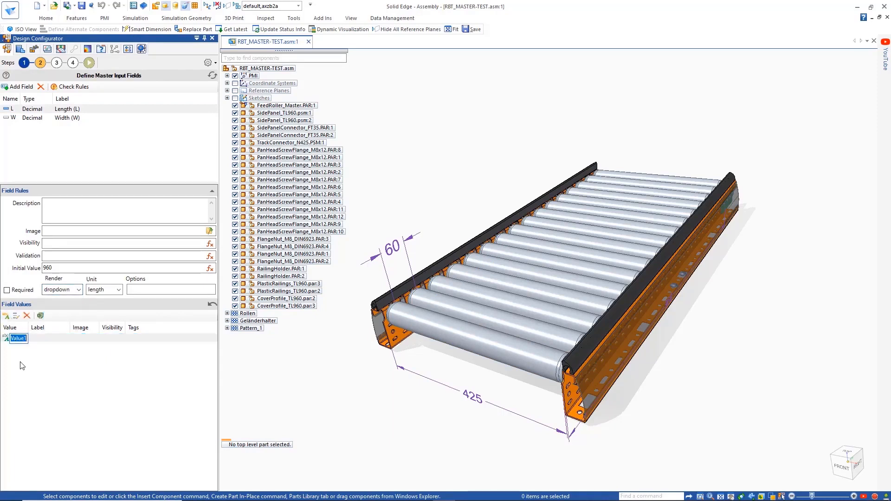
text(960)
key(Return)
click(6, 316)
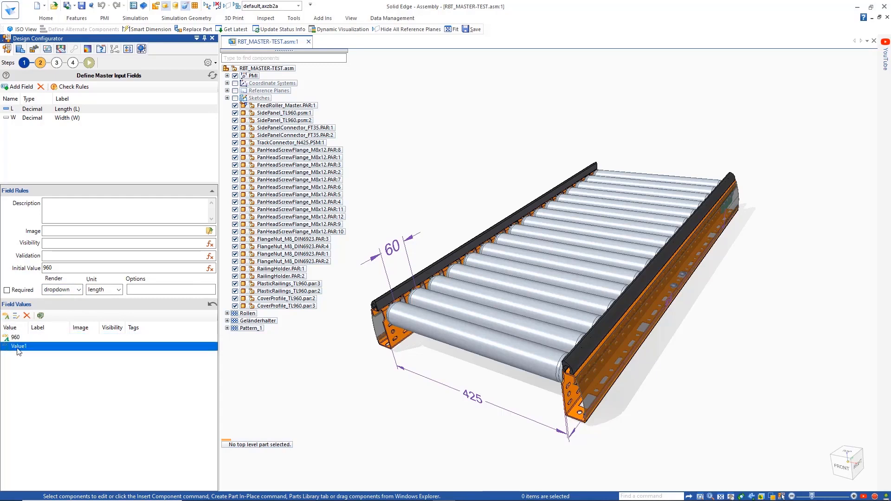
text(1020)
key(Return)
Step: Paste 960, 1020, 1050, 1080, 1140 and 1440 as multiple values for the Length (L) field
click(16, 316)
key(ctrl+v)
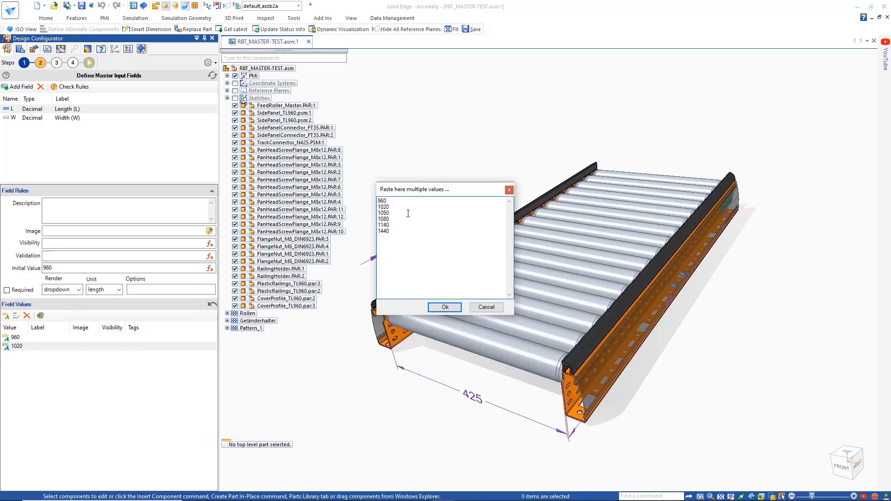
click(445, 308)
Step: Assign CONVEYOR.png from the Conveyor folder as the image of the Length (L) field
click(209, 231)
click(375, 318)
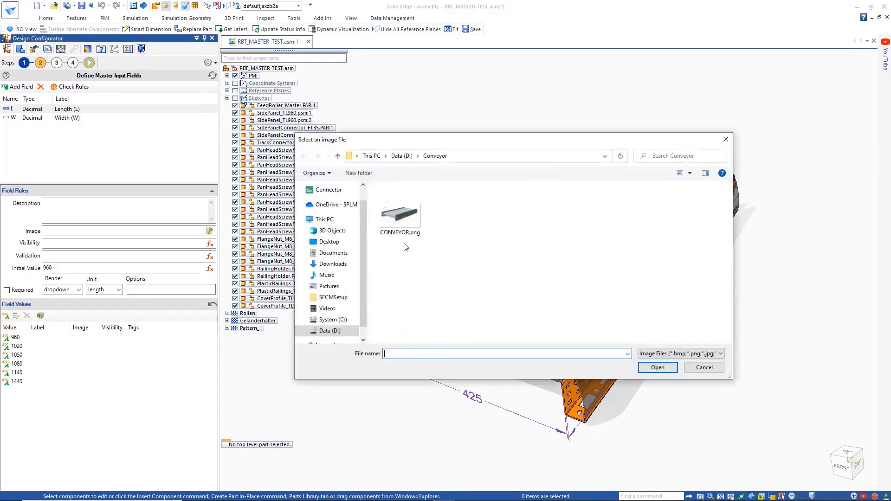
double_click(407, 238)
click(524, 318)
Step: Add the field values 425 and 725 to the Width (W) field
click(14, 117)
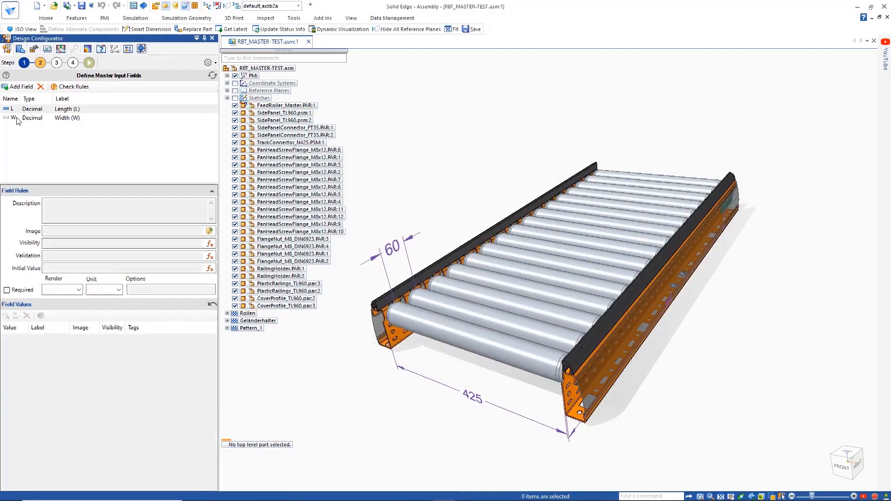
click(6, 316)
text(425)
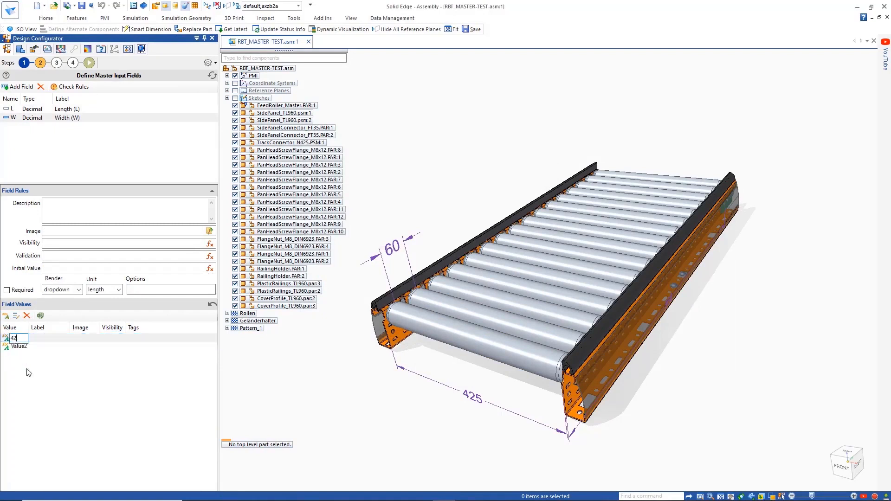
key(Return)
click(23, 348)
text(725)
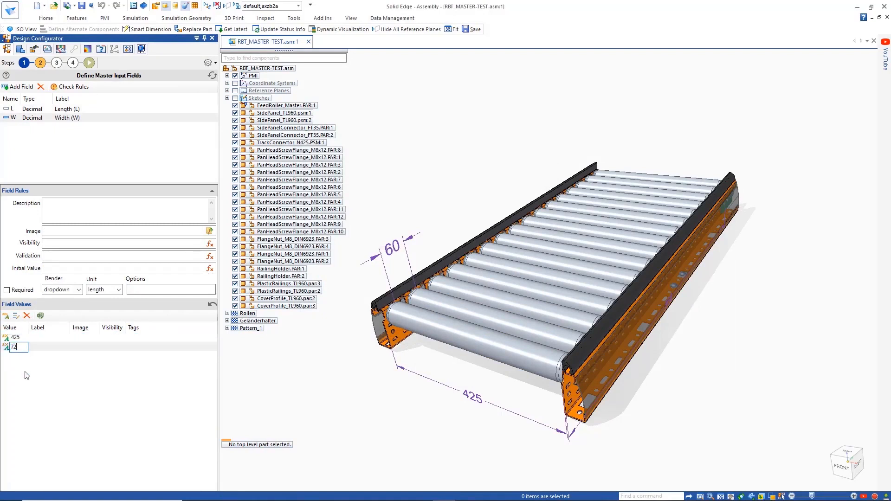
key(Return)
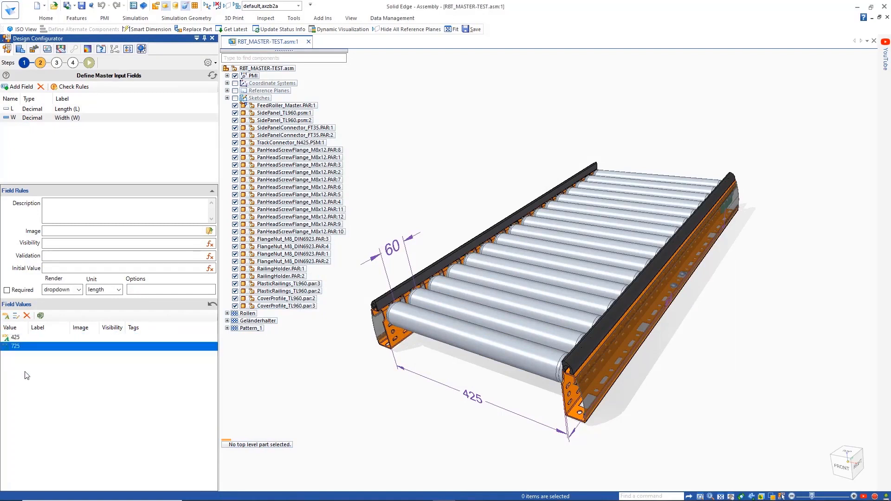
Step: Add a master input field P labelled "Pitch (P)" and render it as radios
click(18, 87)
text(P)
key(Tab)
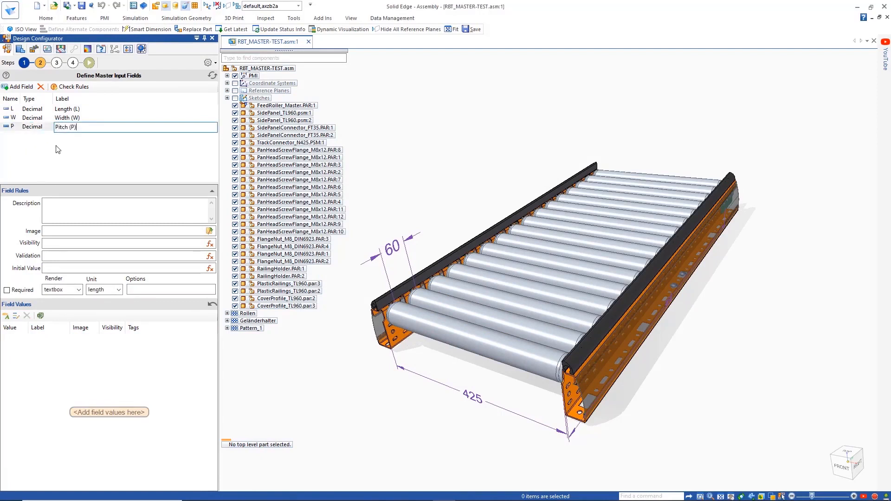
click(62, 290)
click(56, 325)
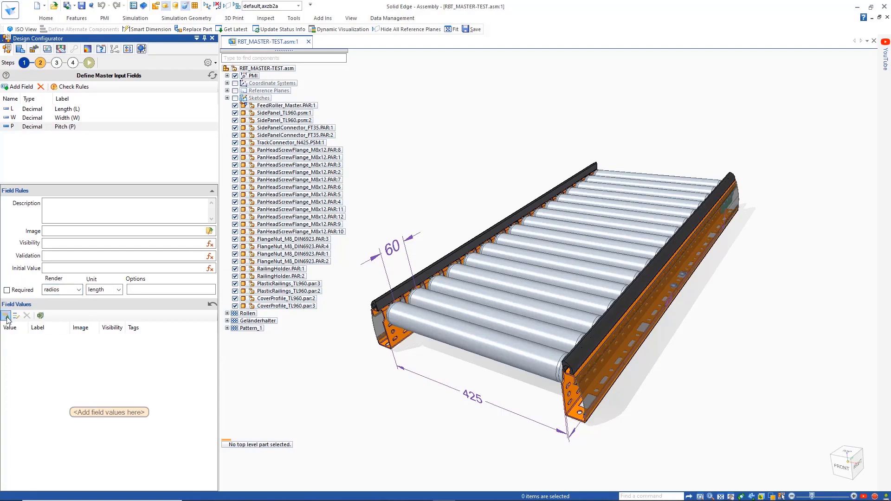
Step: Add the field values 60 and 90 to the Pitch (P) field
click(6, 317)
text(60)
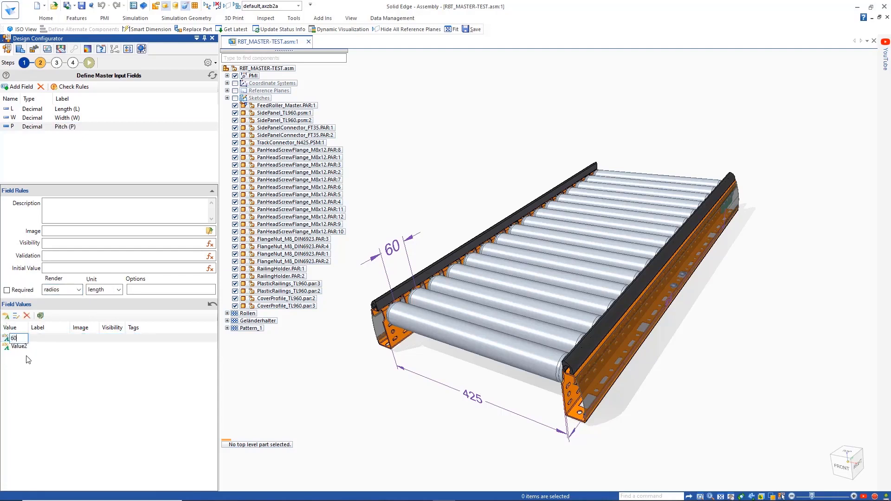
key(Return)
text(90)
key(Return)
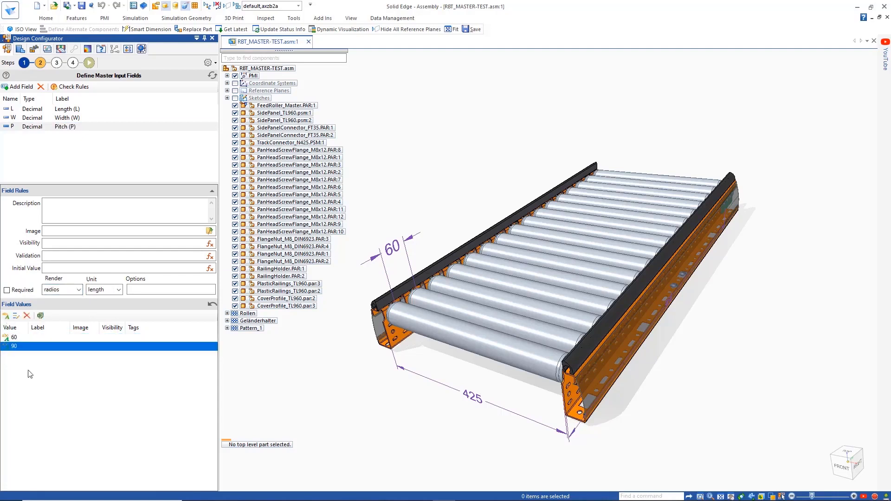
Step: Open the visibility expression of the pitch value 60 and expand the Input variables
click(116, 339)
click(120, 339)
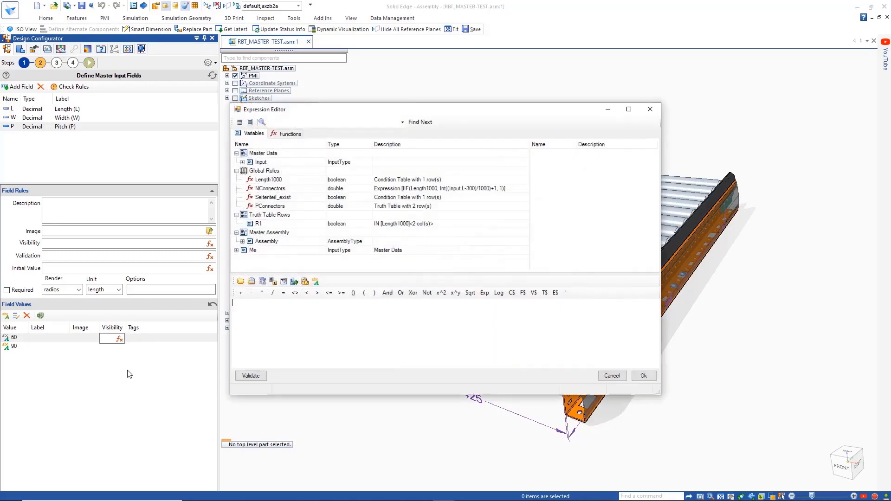
click(243, 162)
double_click(262, 180)
click(283, 293)
click(284, 319)
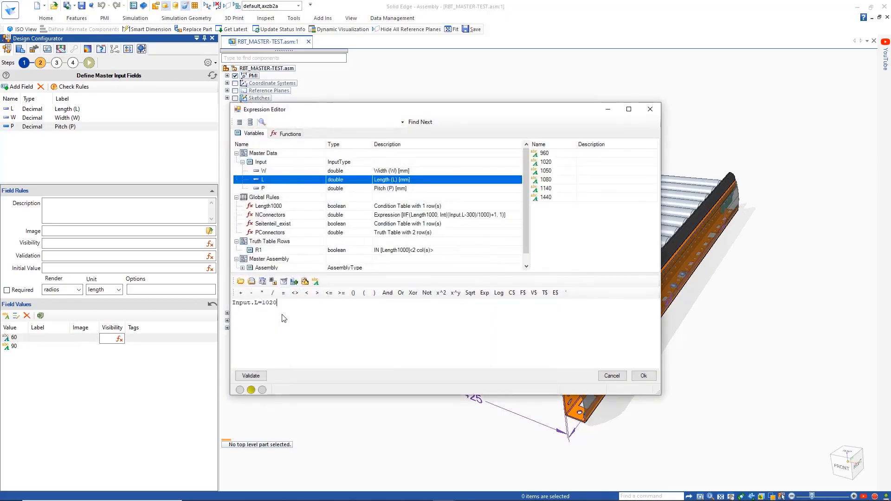
click(400, 293)
double_click(263, 180)
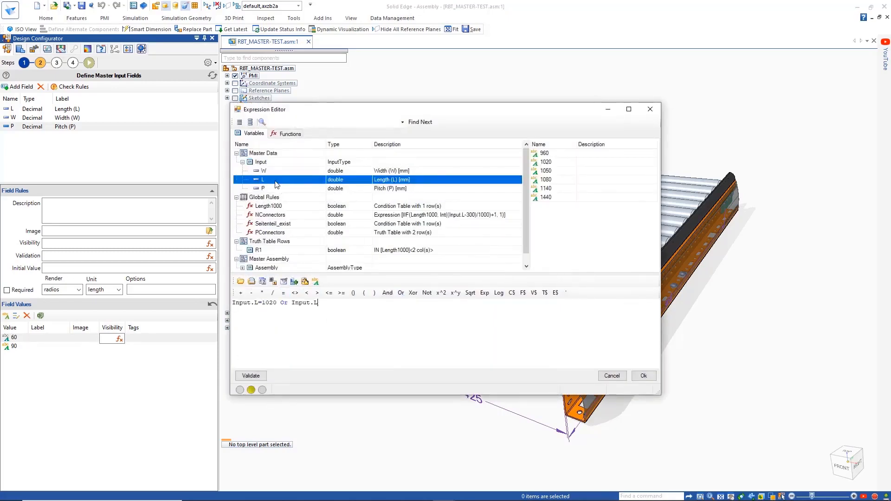
click(283, 292)
click(336, 343)
key(ctrl+a)
key(Delete)
Step: Insert the Mod function from the general math functions into the visibility expression
click(288, 135)
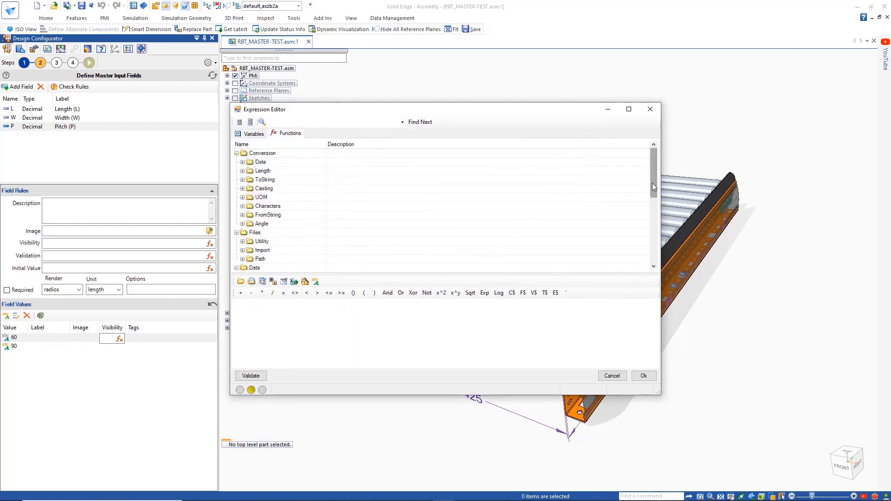
drag(653, 183, 653, 240)
click(236, 249)
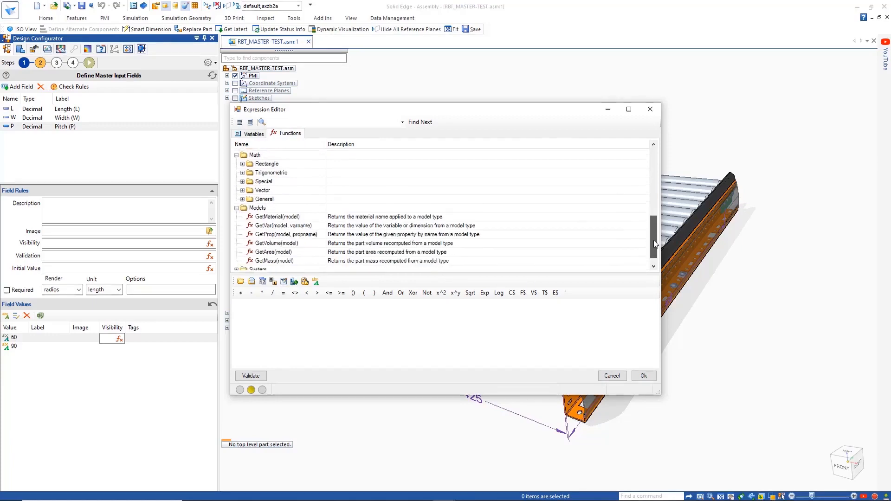
double_click(254, 198)
drag(652, 210, 653, 229)
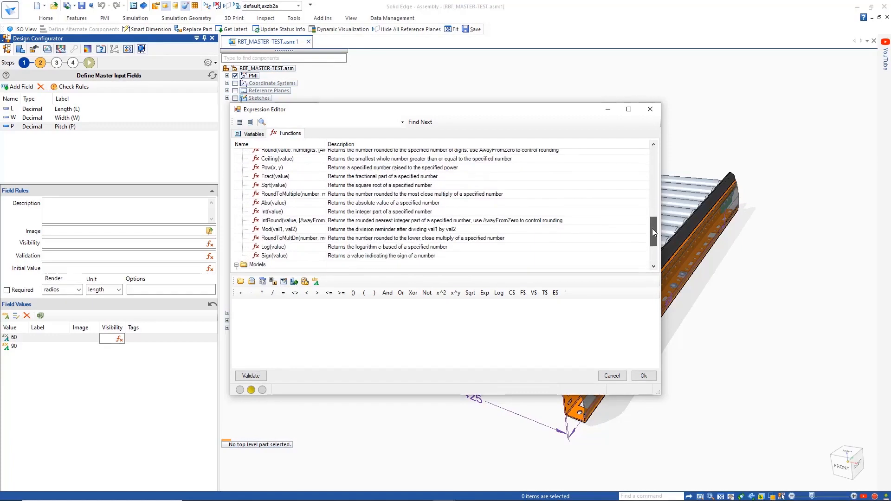
double_click(278, 229)
Step: Complete the visibility expression as Mod(Input.L-60, 60)=0, validate it and accept it
click(251, 134)
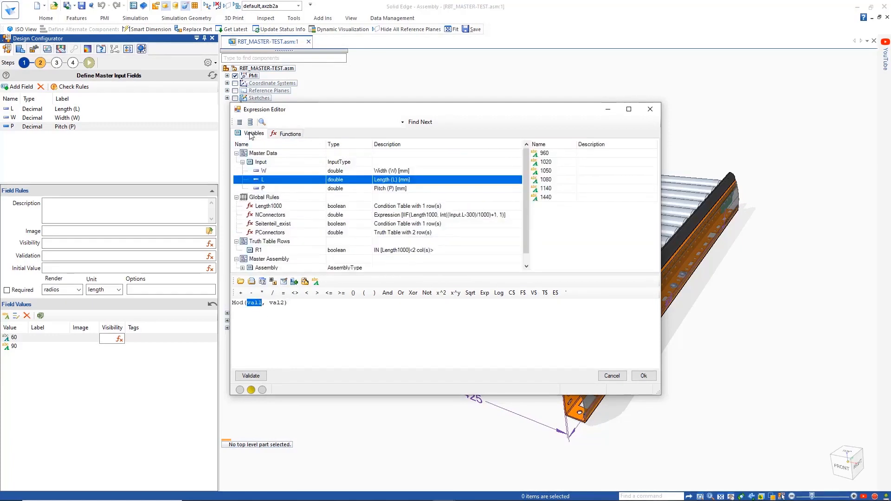
double_click(269, 180)
text(-60)
double_click(299, 303)
text(60)
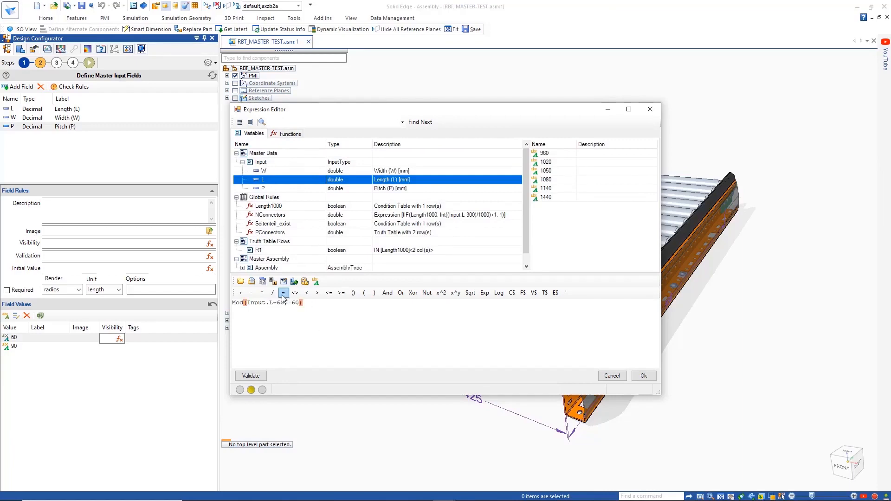
key(End)
text(=0)
click(251, 376)
click(644, 376)
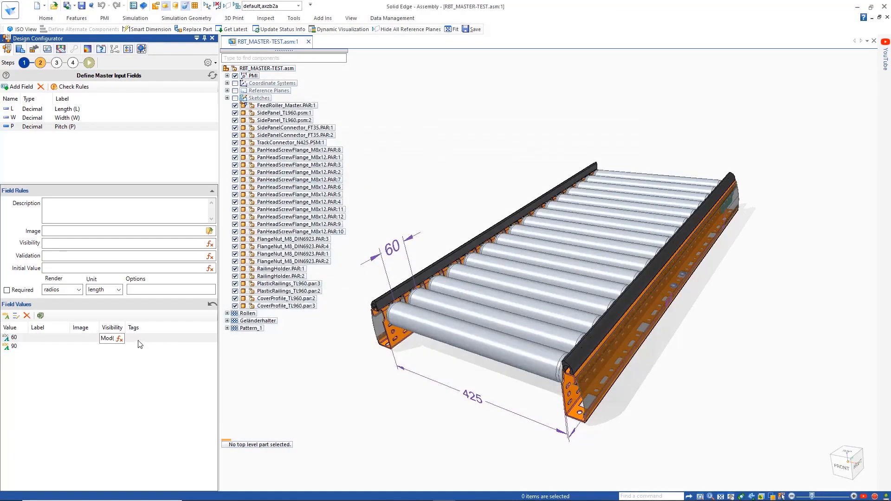
Step: Copy the visibility expression to the pitch value 90 and change it to Mod(Input.L-60, 90)=0
click(124, 340)
right_click(123, 339)
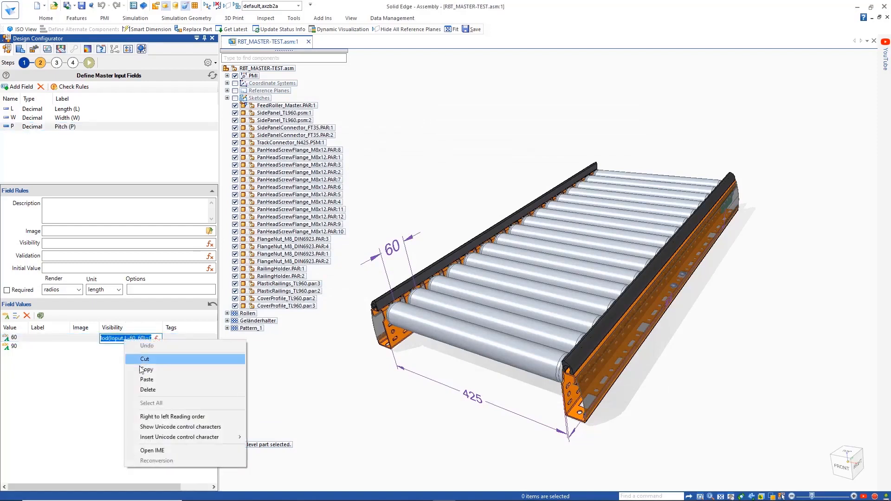
click(139, 369)
click(123, 347)
right_click(122, 347)
click(144, 386)
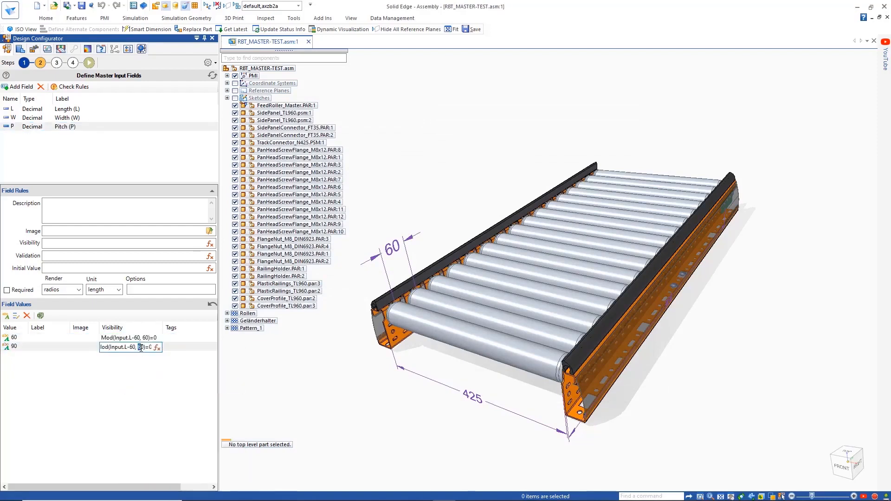
text(90)
click(137, 376)
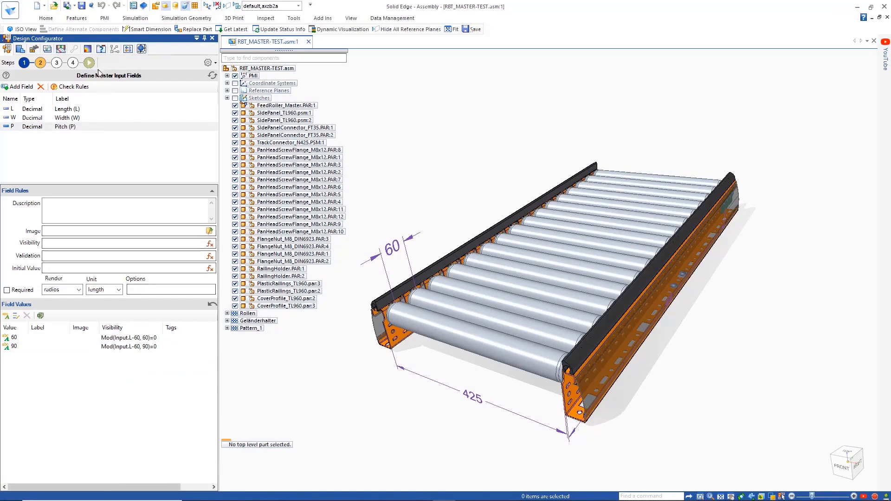
Step: Test the configuration form by choosing a length of 1440 to check the pitch options
click(89, 62)
click(29, 203)
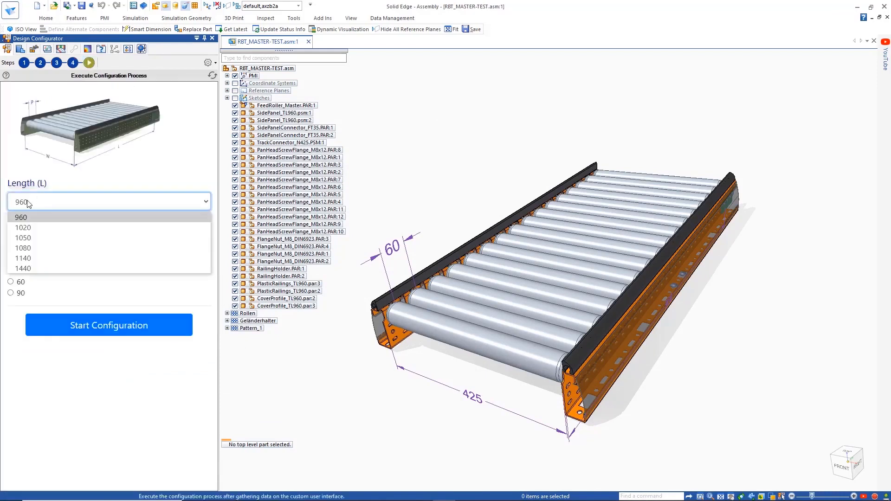
click(28, 257)
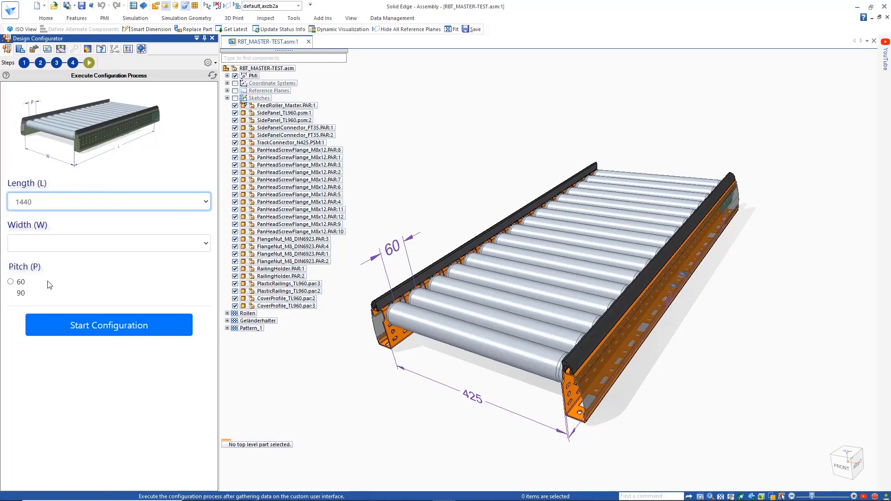
Step: Review the available global rule types and the details of the Length1000 and NConnectors rules
click(56, 63)
click(47, 90)
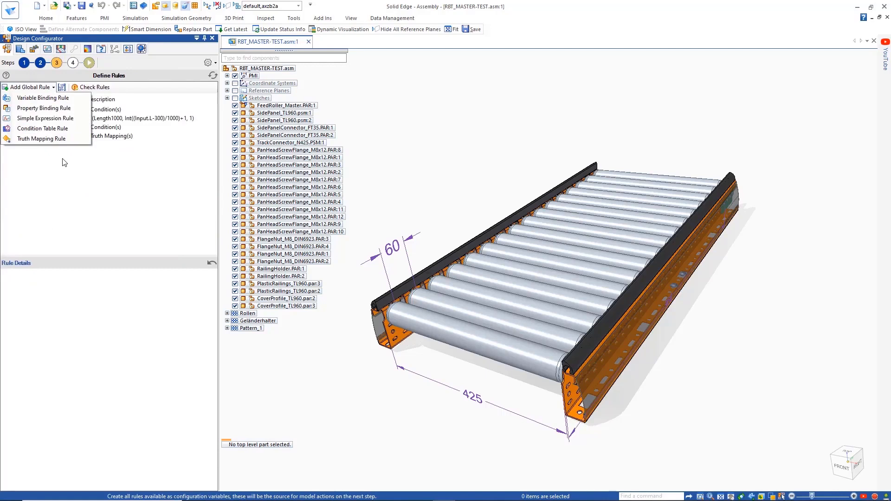
click(62, 158)
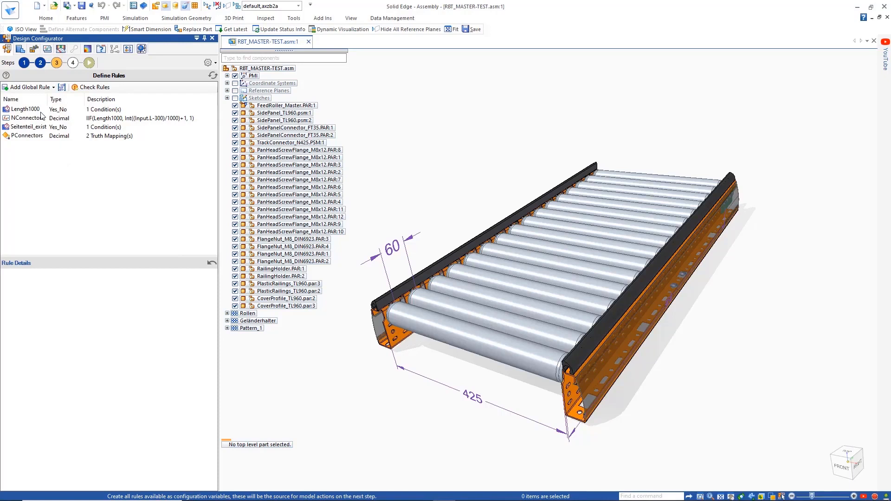
click(39, 112)
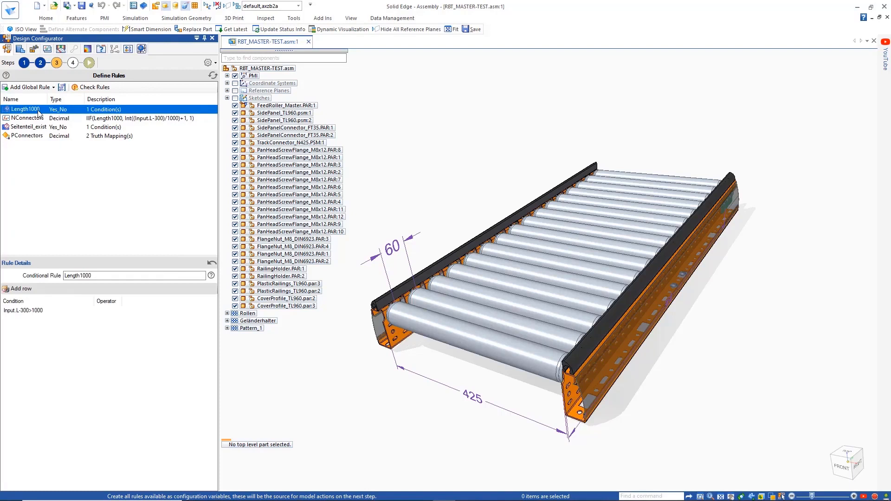
click(31, 120)
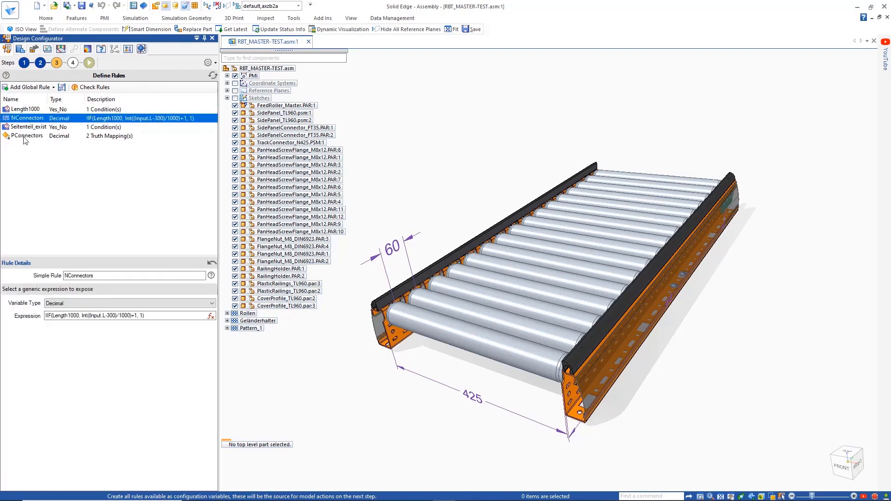
Step: Check the PConnectors truth table, and add a simple global rule named ConnectorPos
click(25, 136)
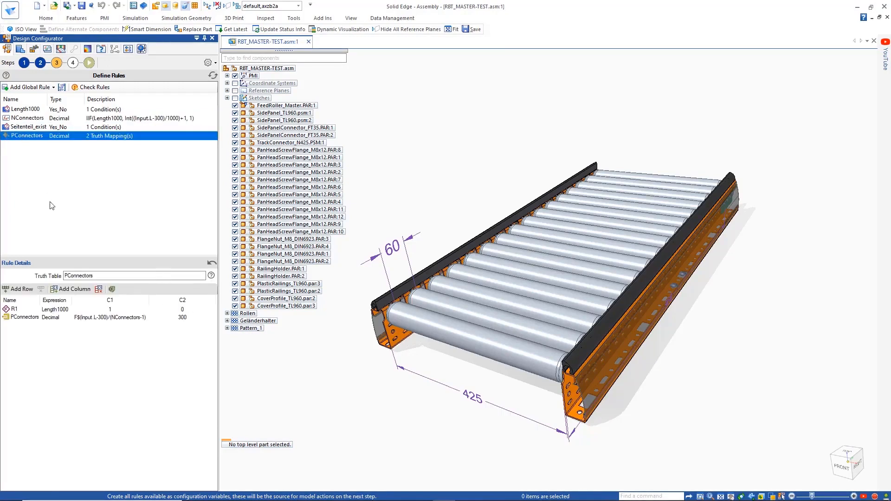
click(29, 87)
click(32, 119)
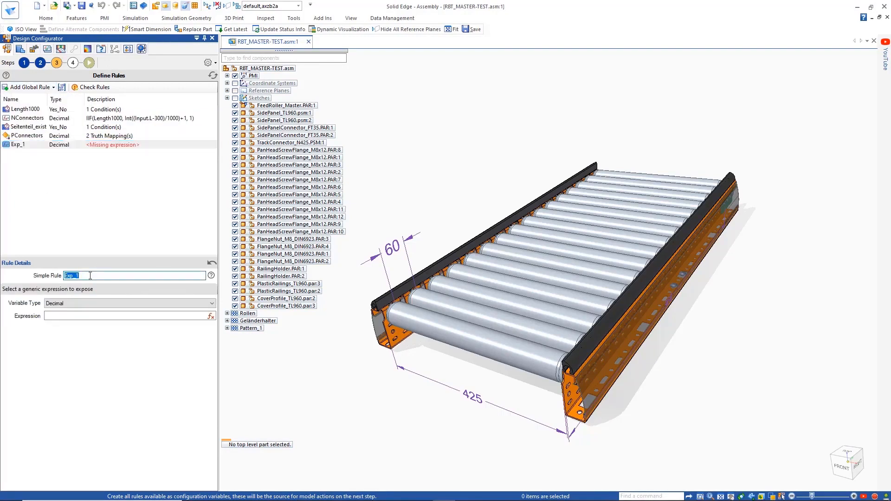
text(ConnectorPos)
Step: Define the ConnectorPos expression as IIF(Length1000,150,Input.L/2) and accept it
click(211, 316)
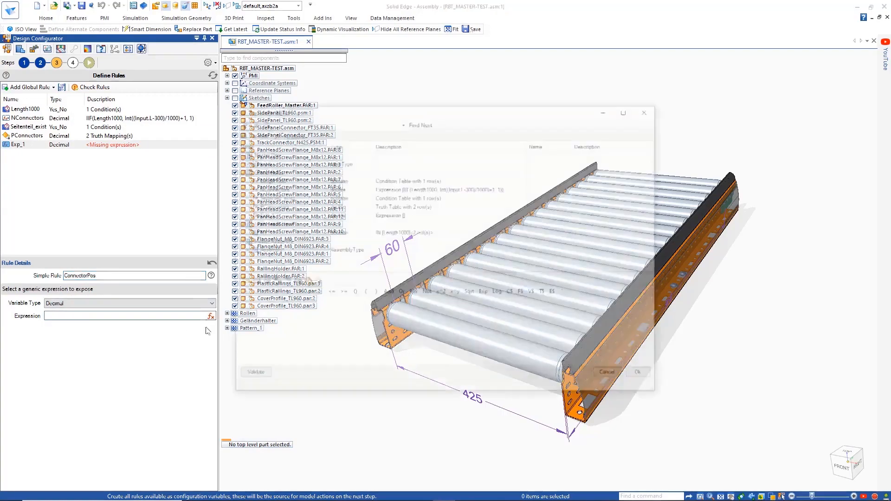
text(IIF()
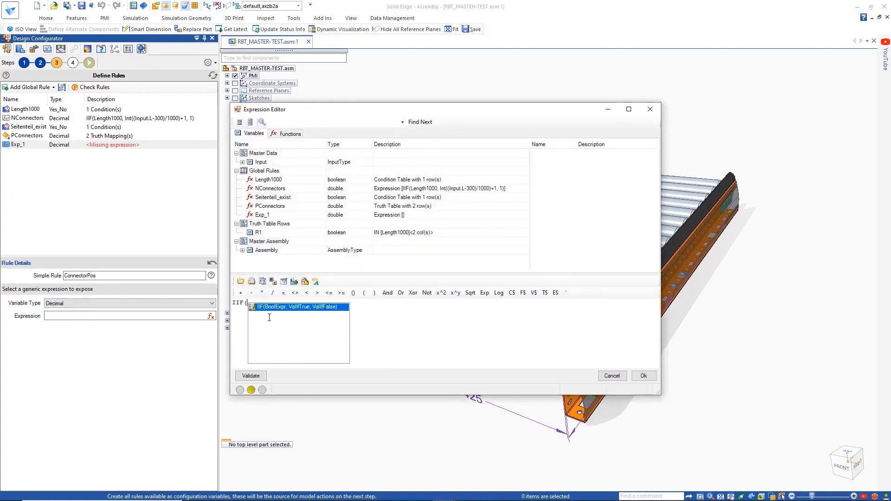
double_click(272, 180)
text(,150)
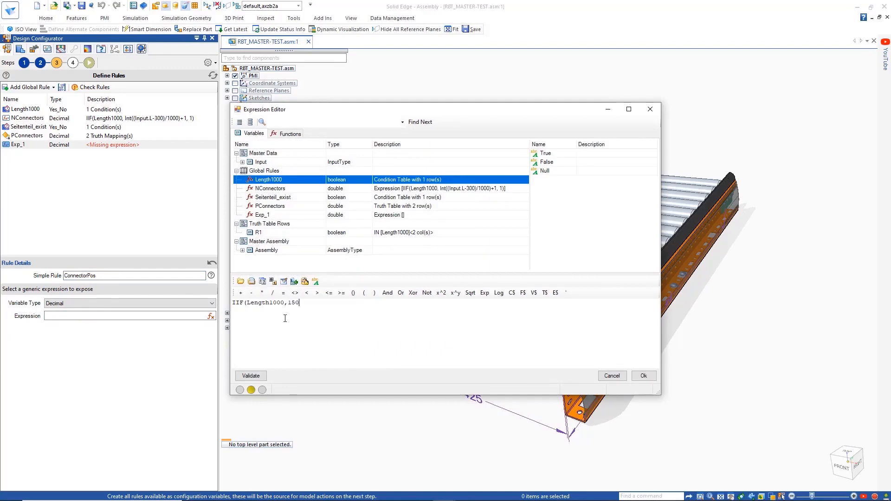
text(,Input.L/2)
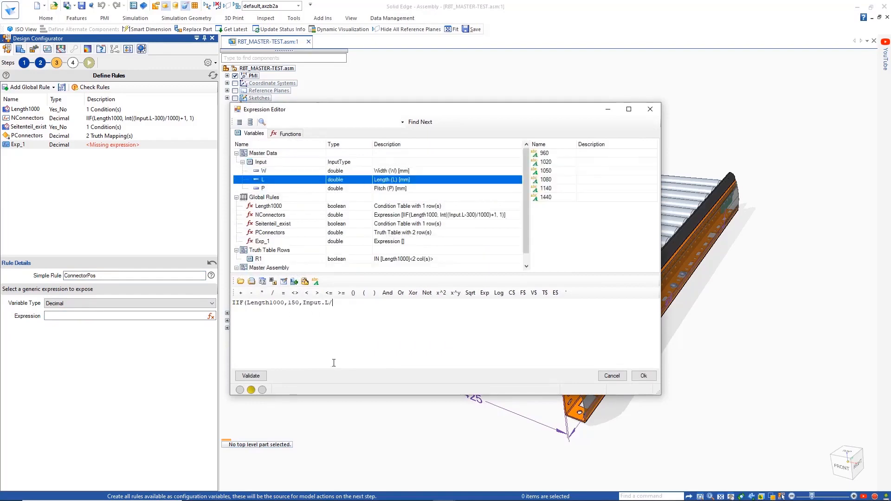
click(644, 376)
Step: Check the global rules for errors and proceed to defining the model actions
click(44, 150)
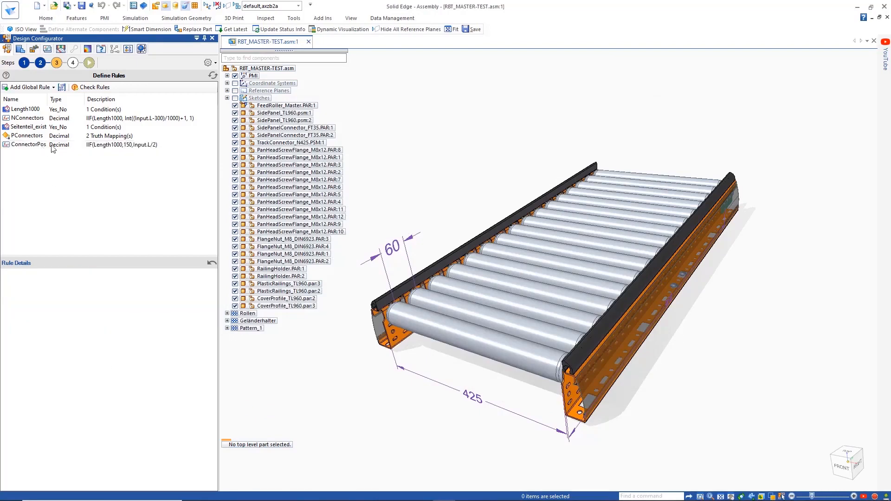
click(95, 87)
click(489, 275)
click(73, 63)
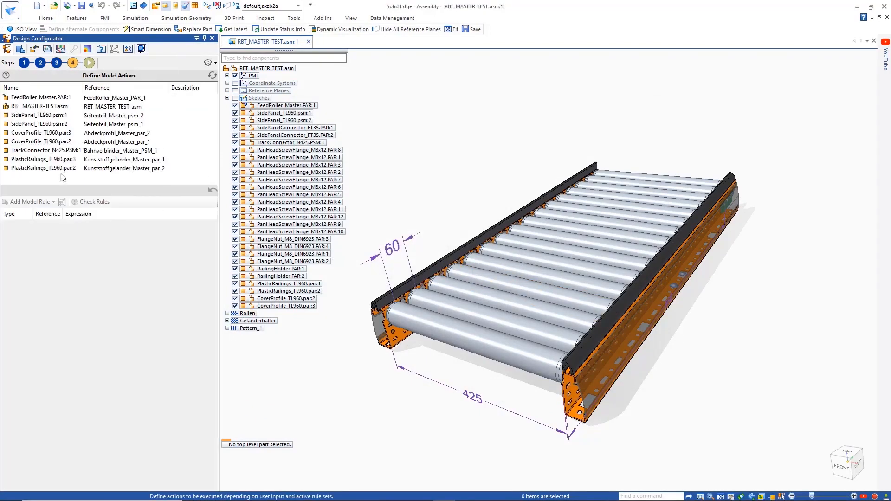
Step: Add two Replace Model rules to FeedRoller_Master.PAR:1
click(50, 98)
click(31, 201)
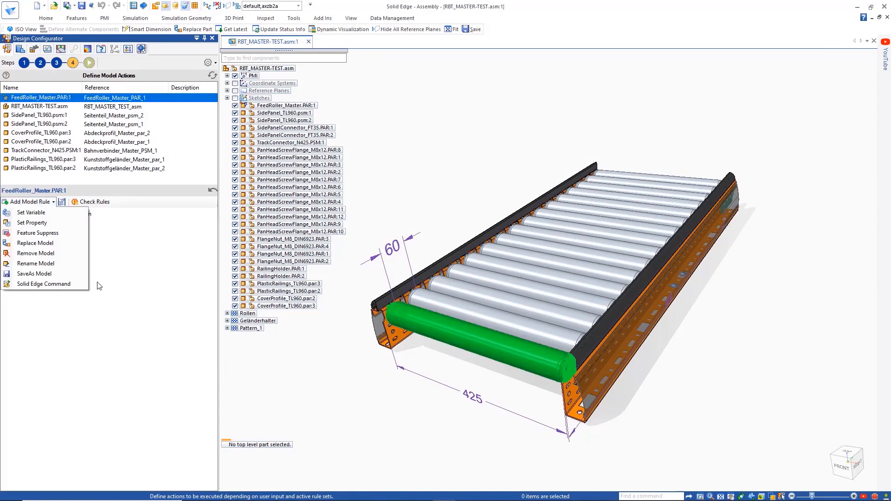
click(35, 243)
click(31, 201)
click(35, 243)
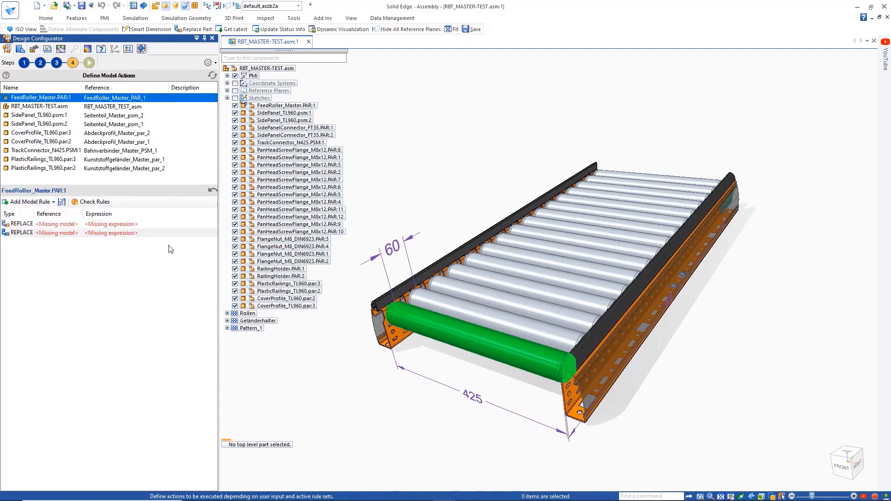
Step: Add FeedRoller_N725.PAR to the alternate components of FeedRoller_Master.PAR:1 in the assembly
click(312, 106)
right_click(313, 109)
mouse_move(371, 206)
click(493, 279)
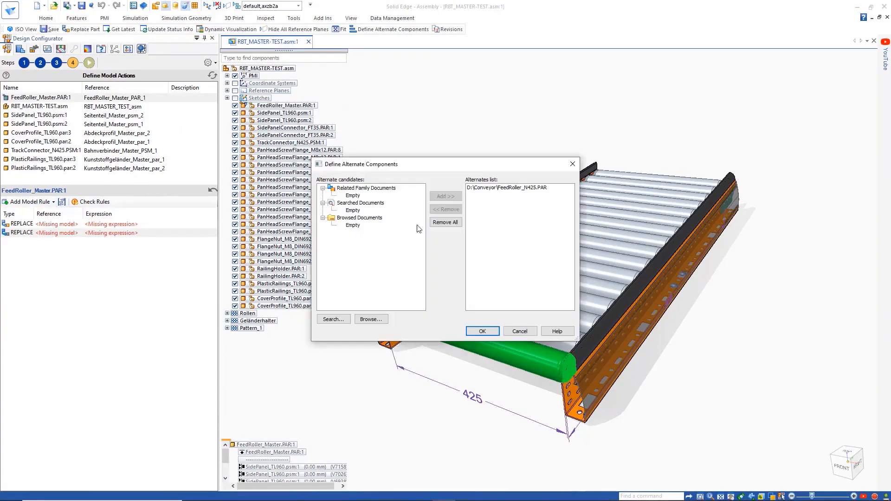
click(363, 318)
double_click(430, 288)
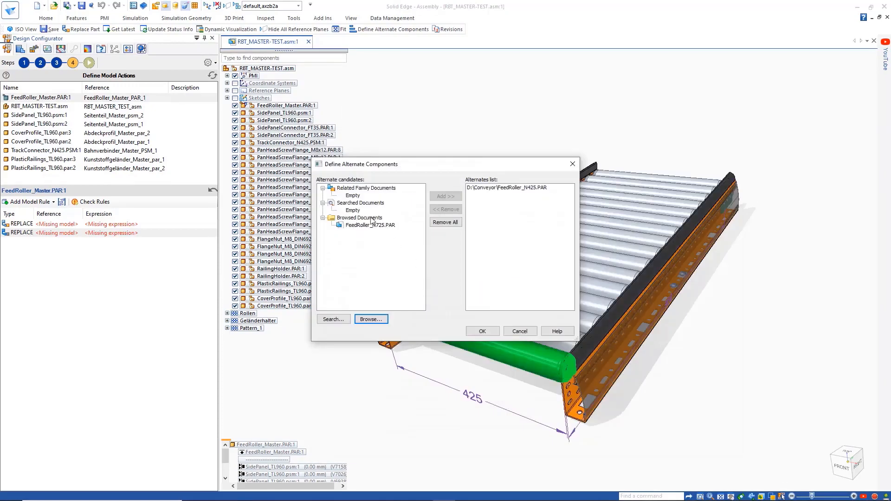
click(370, 225)
click(444, 197)
click(483, 331)
Step: Assign the FeedRoller_N425 model to the first replacement rule with the condition Input.W=425
click(52, 224)
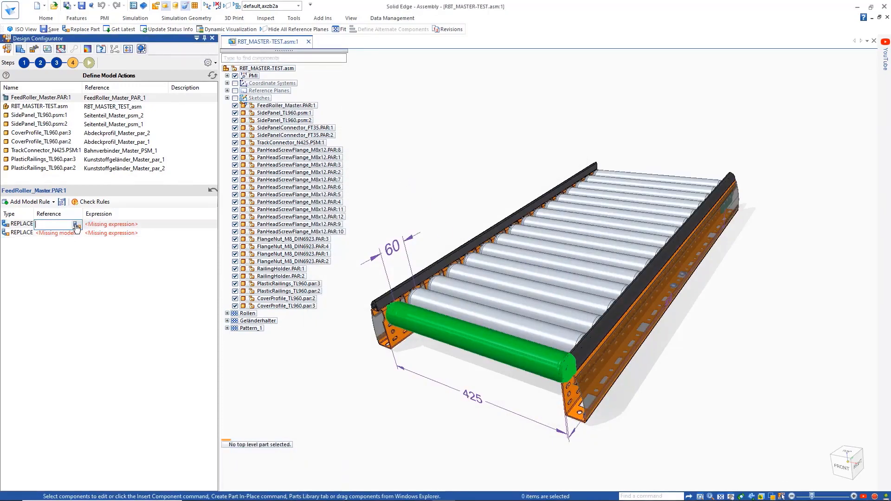
click(76, 225)
double_click(409, 183)
click(140, 224)
click(212, 225)
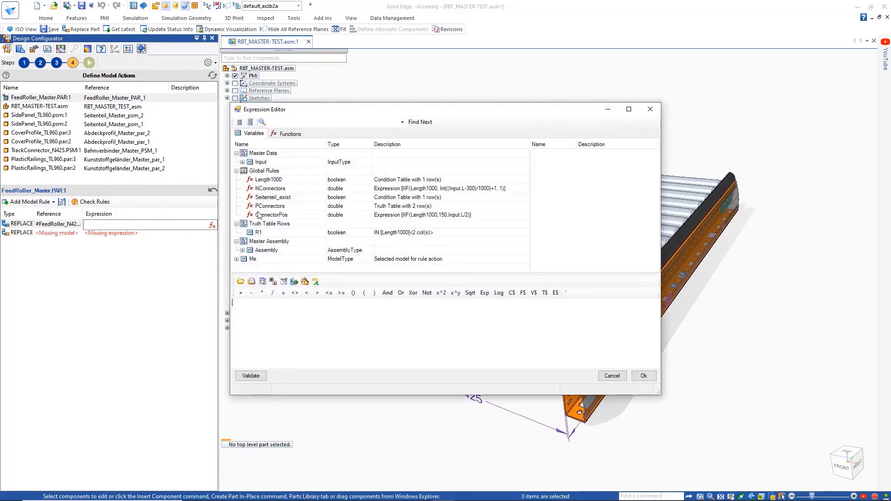
double_click(261, 170)
text(=425)
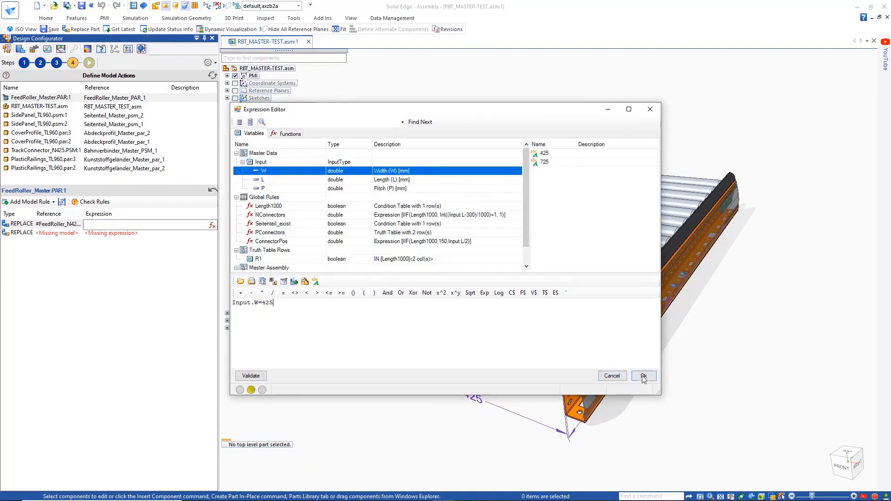
click(644, 375)
Step: Assign FeedRoller_N725.PAR to the second replacement rule and reuse the first rule's condition, changed to Input.W=725
click(74, 233)
click(77, 233)
double_click(399, 192)
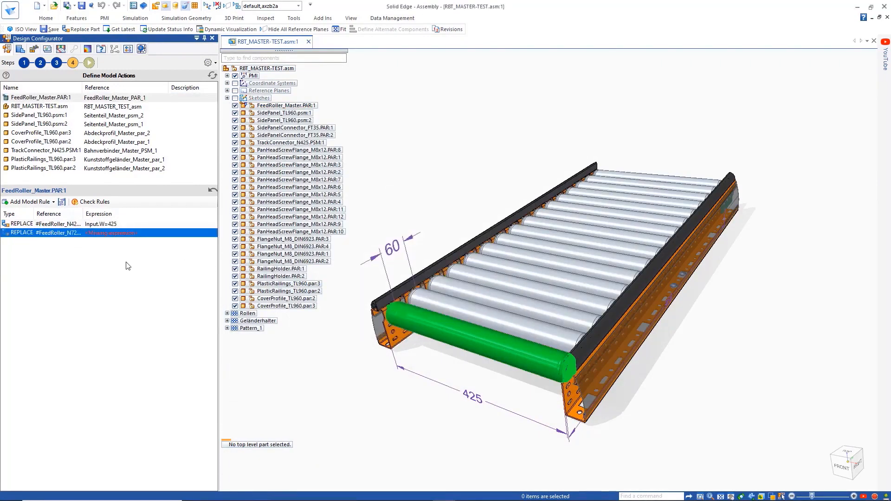
click(122, 225)
right_click(118, 225)
click(133, 253)
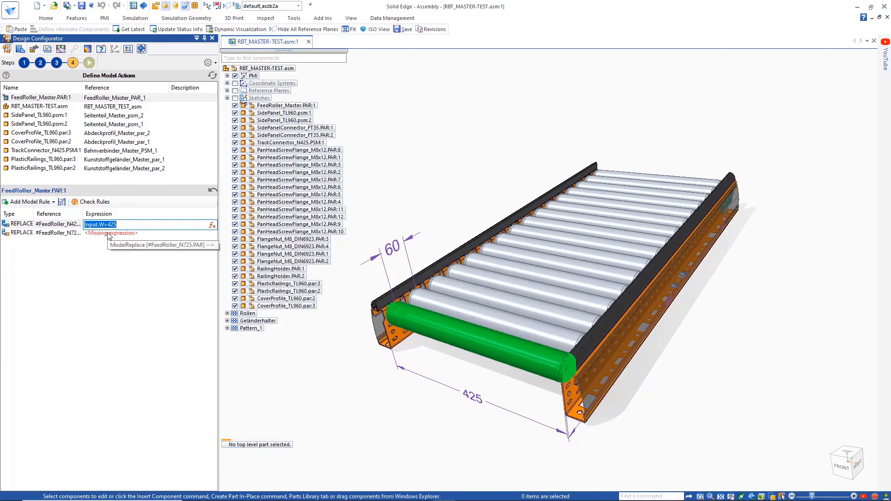
click(111, 234)
right_click(118, 233)
click(138, 272)
key(BackSpace)
text(725)
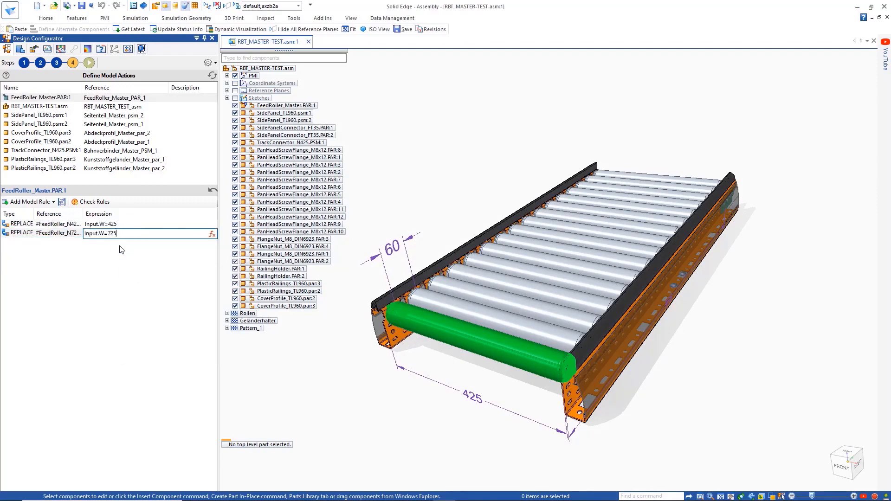
key(Return)
Step: Add three more Set Variable rules to RBT_MASTER-TEST.asm below the Length, Width and Pitch rules
click(39, 106)
click(37, 203)
click(33, 212)
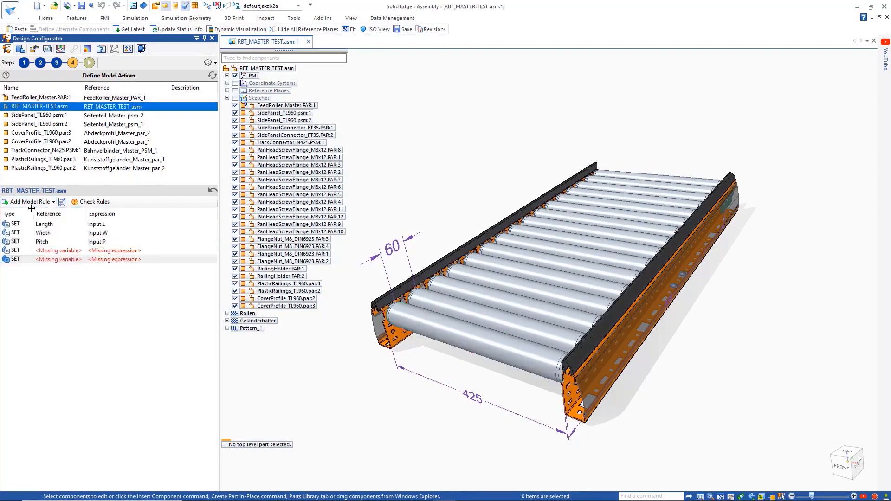
click(30, 203)
click(30, 213)
Step: Link the assembly variable ConnectorPos to the global rule ConnectorPos in the first empty rule
click(65, 250)
click(77, 251)
double_click(369, 264)
click(129, 250)
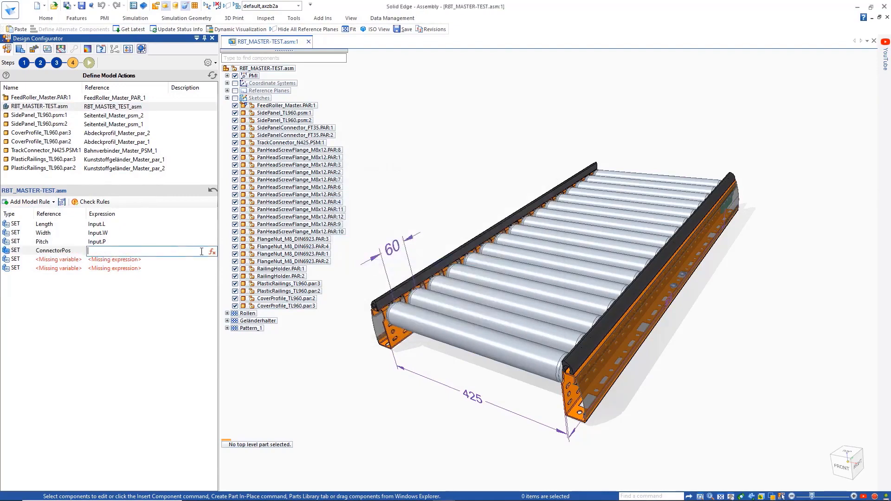
click(211, 252)
double_click(269, 215)
key(Return)
Step: Link the assembly variable PConnector to the global rule PConnectors in the next empty rule
click(65, 259)
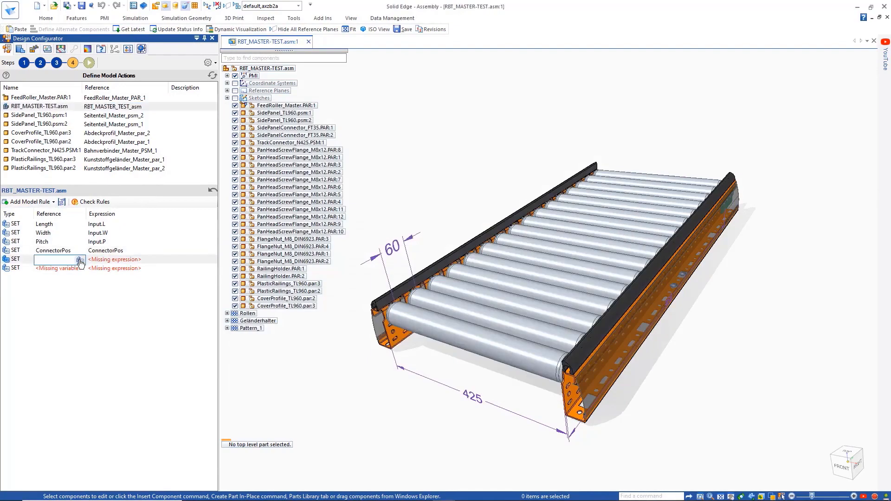
click(78, 260)
double_click(365, 274)
click(148, 260)
click(212, 262)
double_click(271, 206)
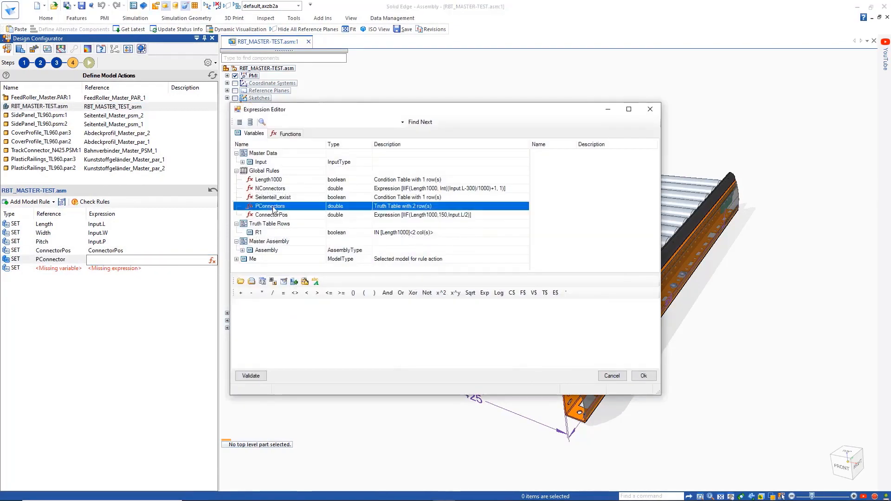
click(642, 375)
Step: Link the assembly variable NConnector to the global rule NConnectors in the remaining empty rule
click(65, 268)
click(80, 269)
double_click(355, 281)
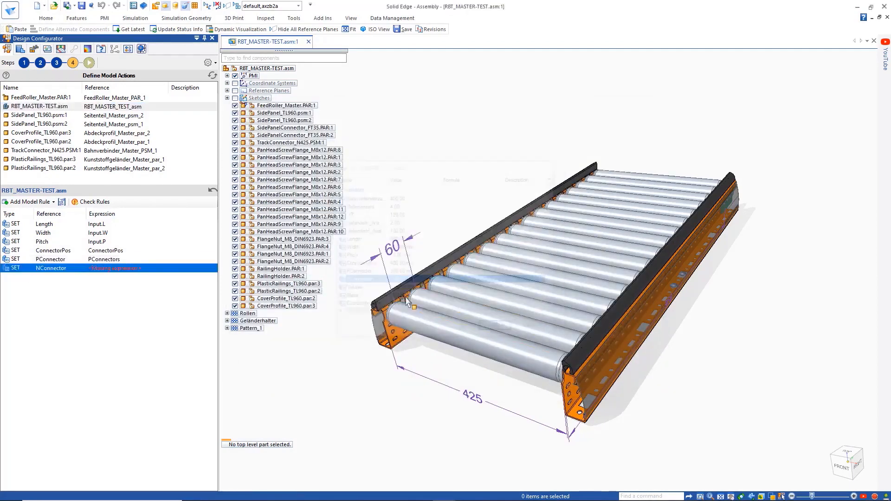
click(148, 268)
click(212, 270)
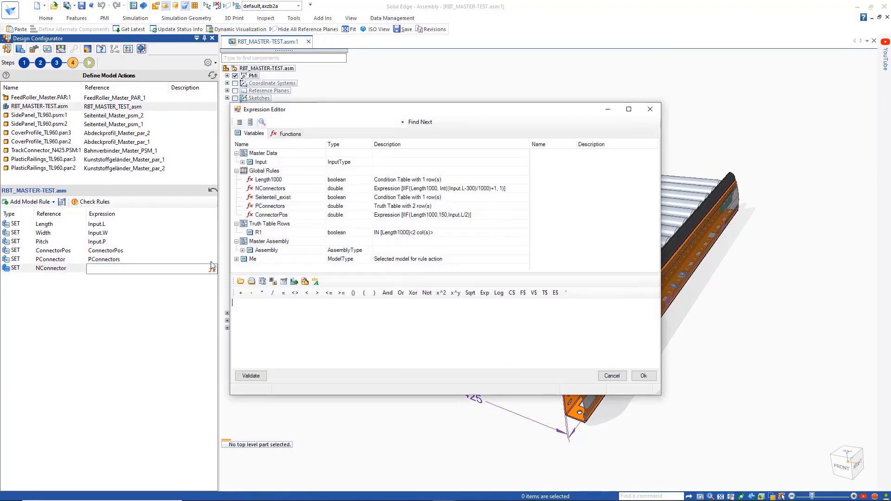
double_click(282, 190)
click(643, 376)
Step: Add a rename rule with the expression "CONVEYOR_"+Input.L+Input.W+Input.P+".asm" and a SaveAs rule to the assembly
click(45, 203)
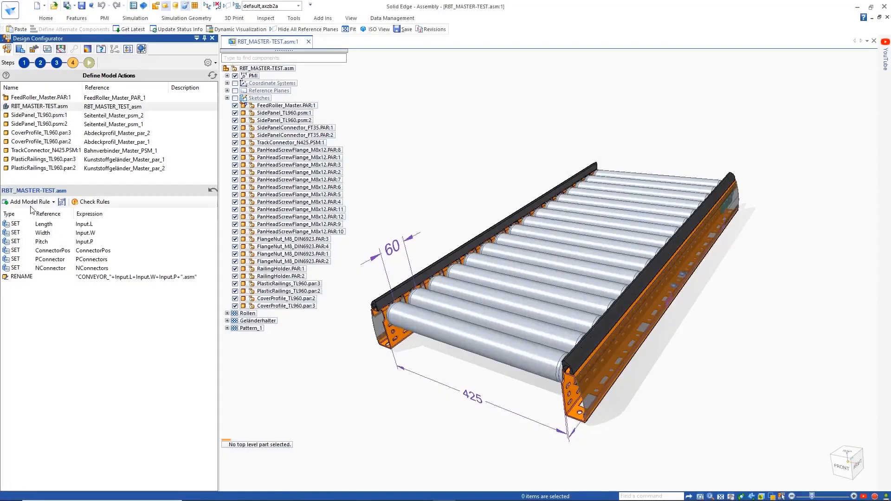
click(31, 202)
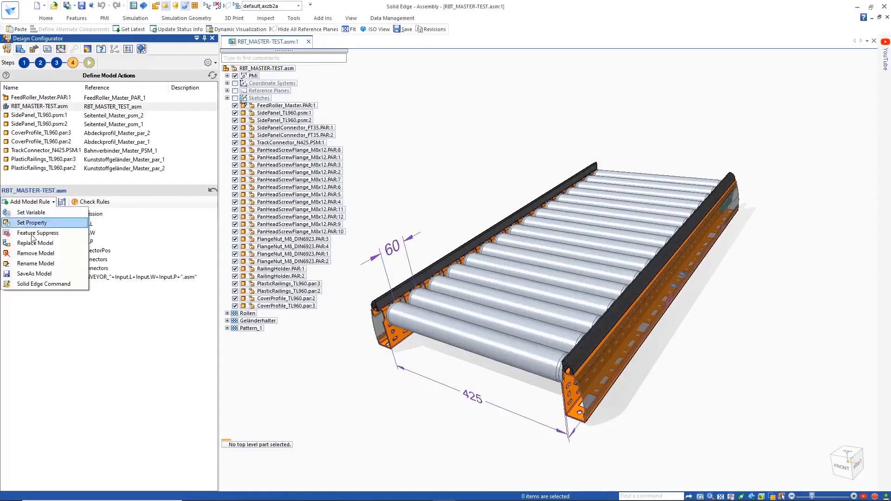
click(33, 277)
Step: Copy the rename expression to the SaveAs rule and change its file extension to .stp
double_click(100, 278)
right_click(99, 278)
click(114, 307)
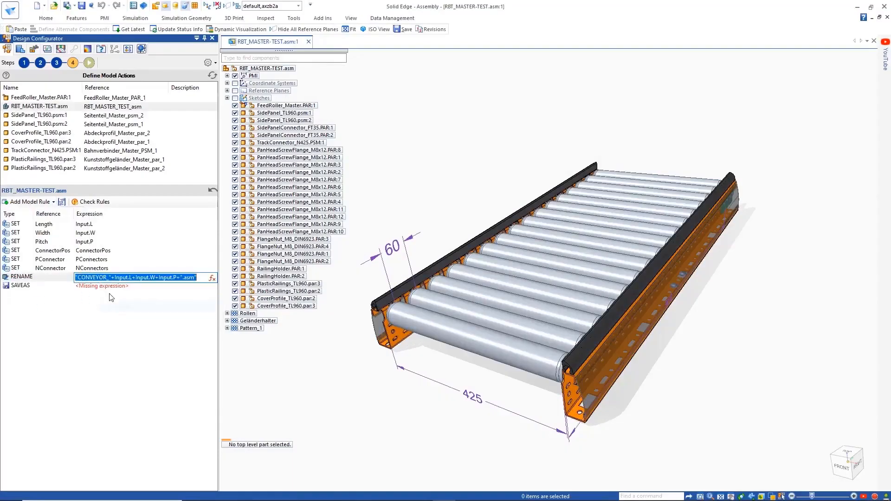
double_click(107, 286)
right_click(106, 287)
click(128, 327)
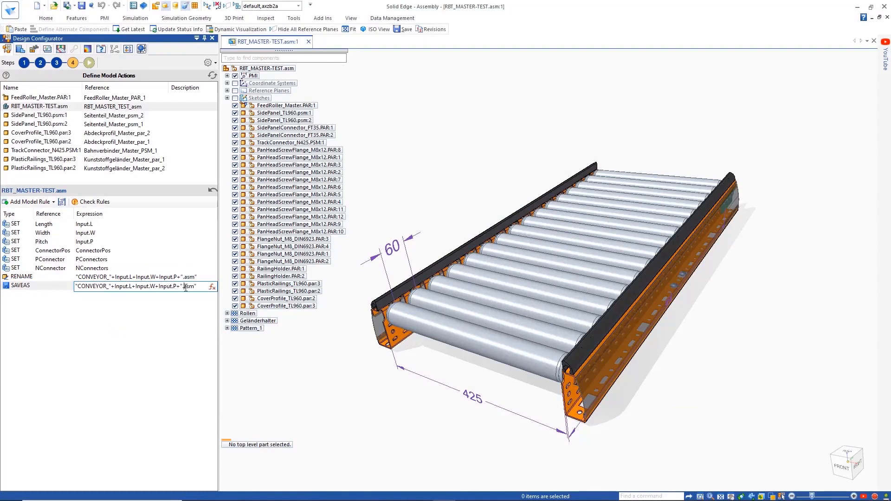
text(stp)
click(174, 305)
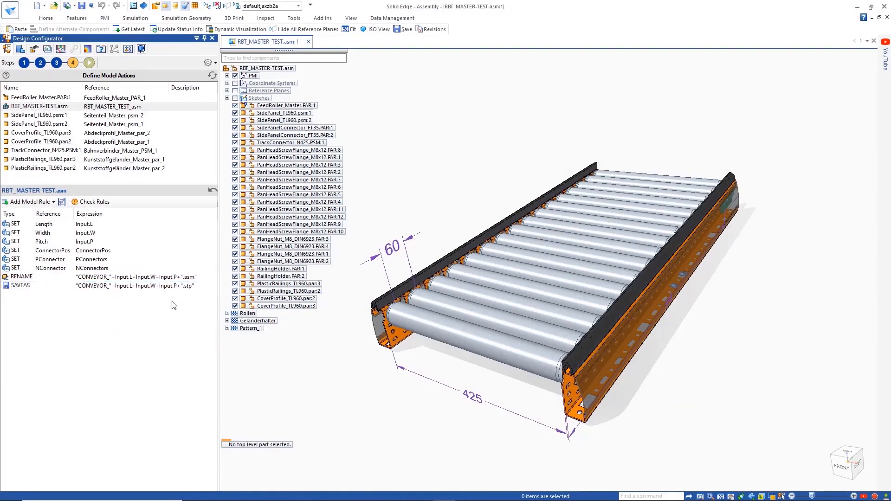
Step: Move RBT_MASTER-TEST.asm to the end of the model list, and run the configuration with length 1440, width 725 and pitch 60
drag(40, 106, 74, 176)
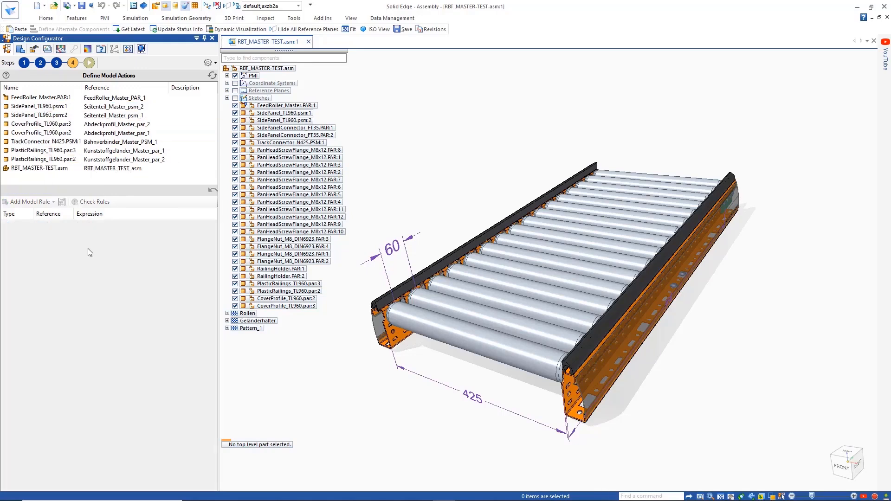
click(89, 62)
click(46, 202)
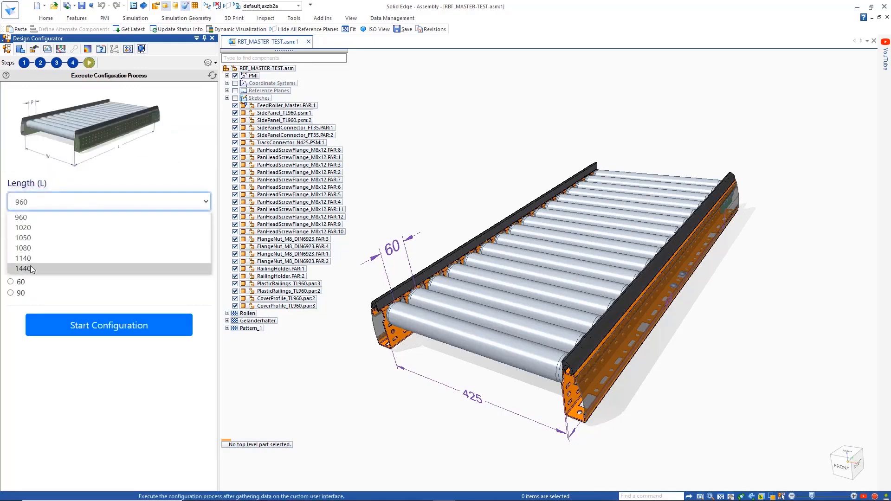
click(24, 269)
click(109, 241)
click(21, 260)
click(13, 284)
click(75, 324)
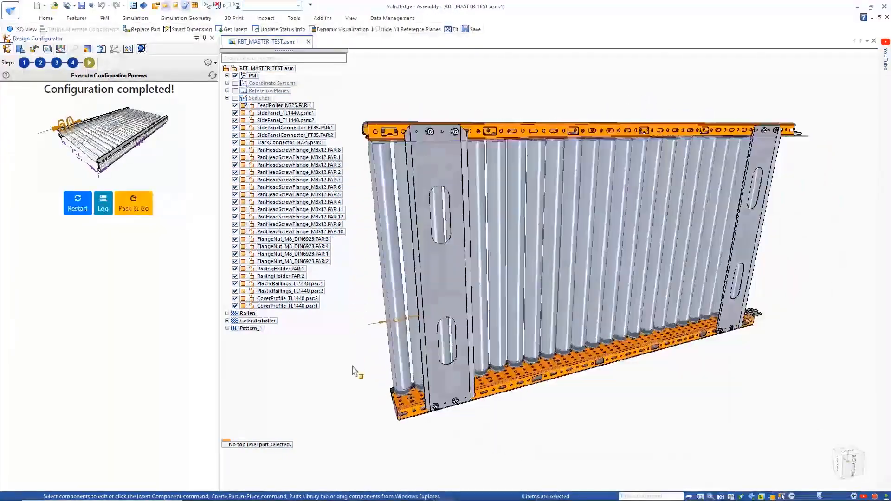
Step: Restart the configuration form, adjust the conveyor dimensions and run the configuration again
click(79, 208)
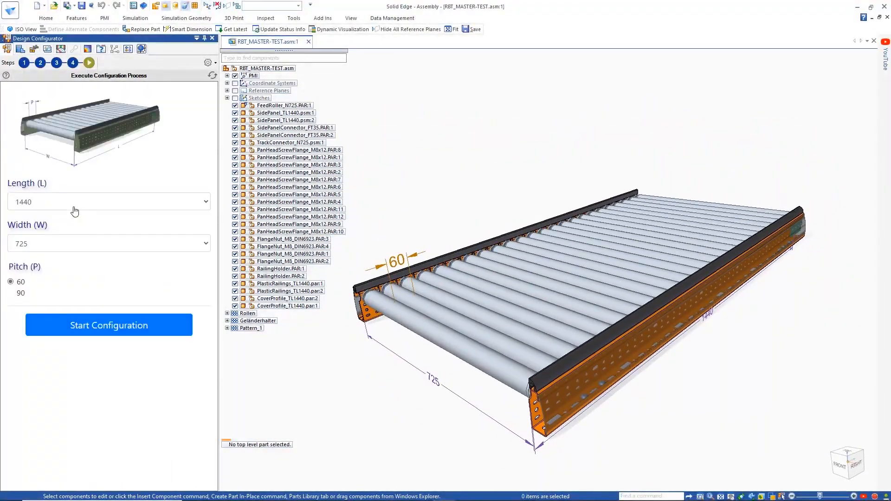
click(56, 203)
click(55, 327)
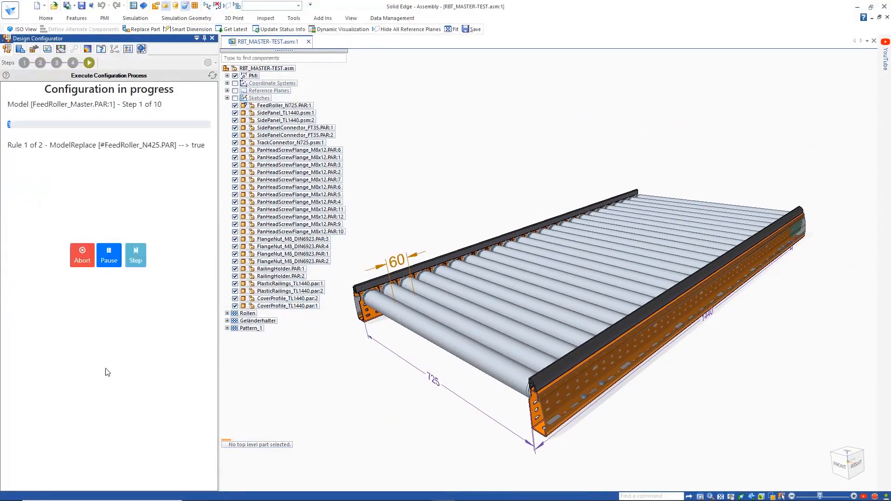